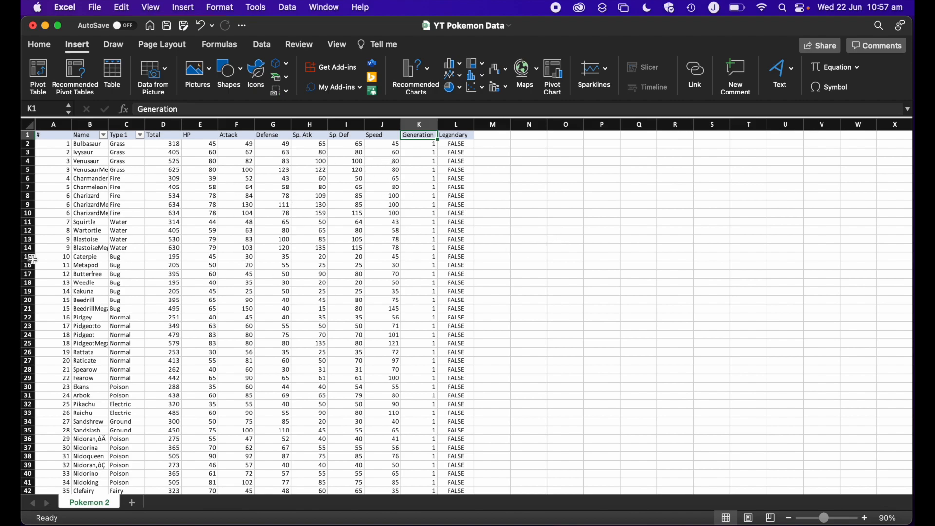
# Look over the table's column headers from # through Sp. Atk.
pyautogui.click(54, 136)
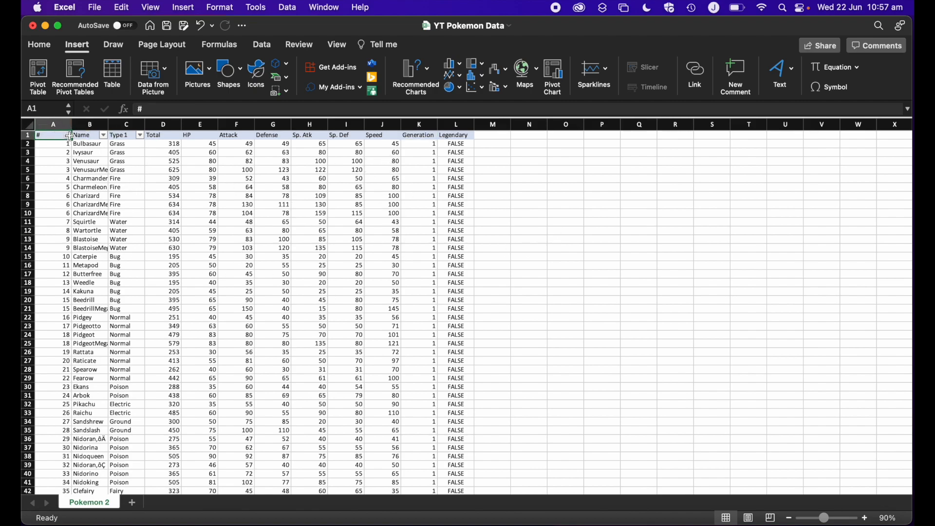
pyautogui.click(87, 136)
pyautogui.click(121, 136)
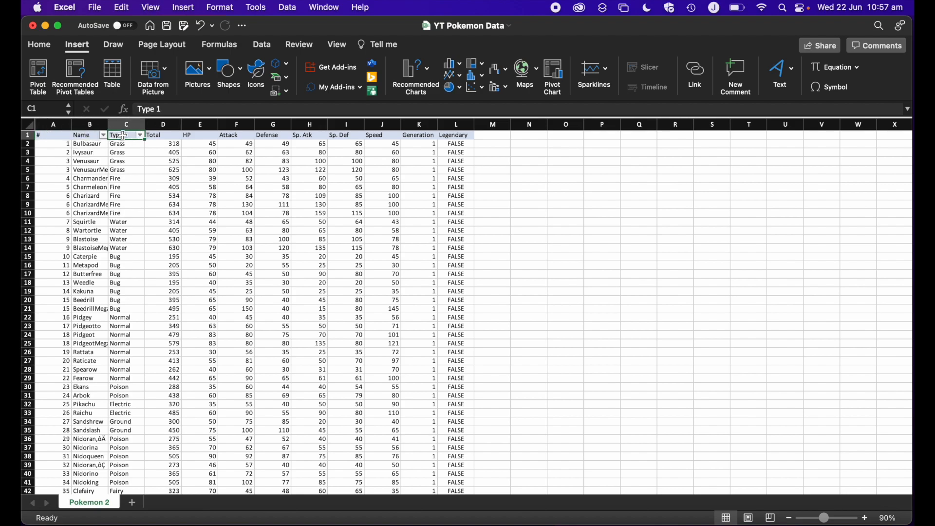
pyautogui.click(155, 136)
pyautogui.click(195, 136)
pyautogui.click(229, 136)
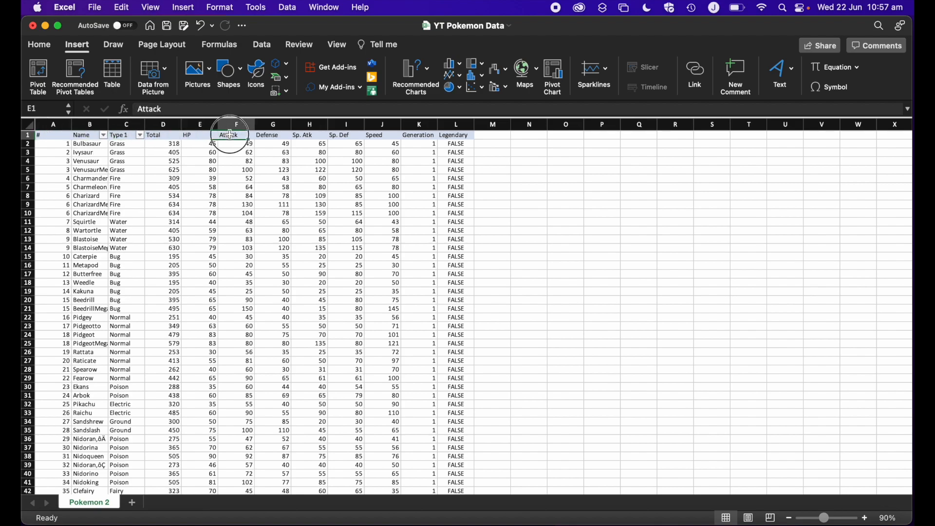
pyautogui.click(272, 136)
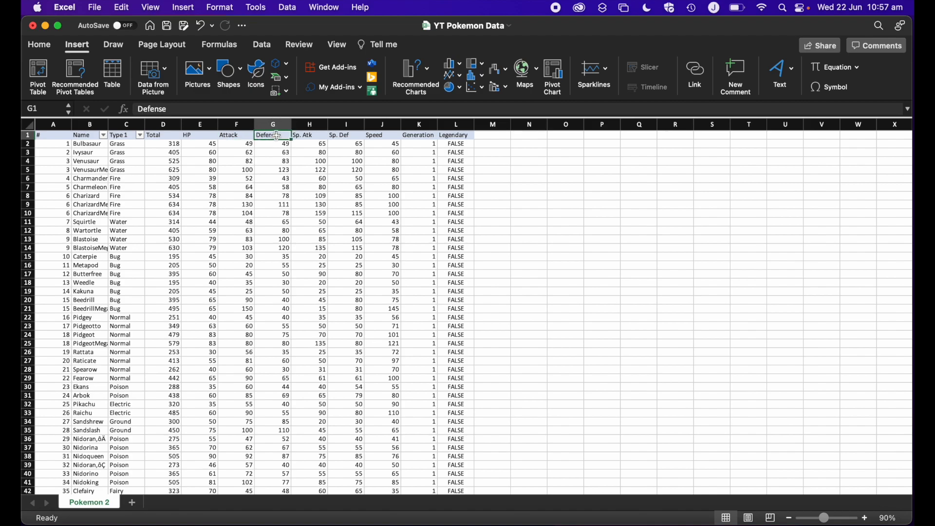
pyautogui.click(313, 136)
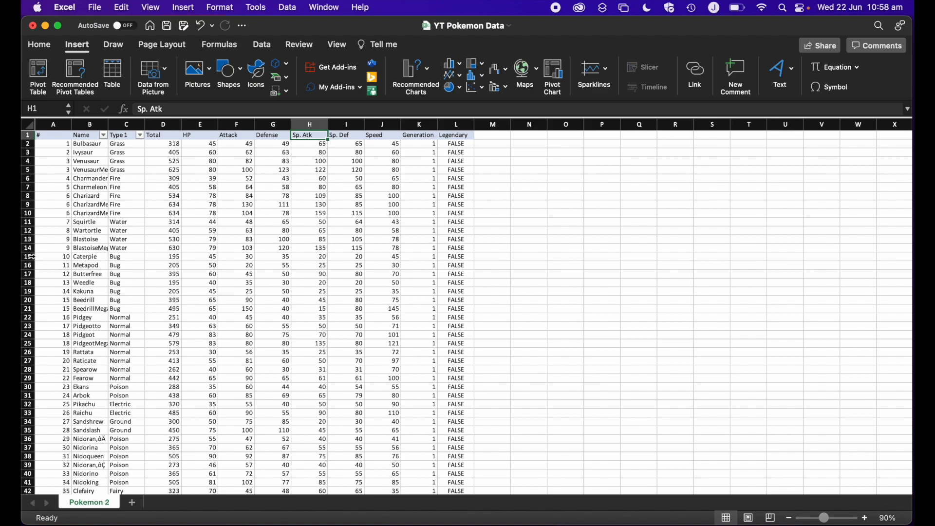
pyautogui.moveTo(86, 136); pyautogui.dragTo(100, 257)
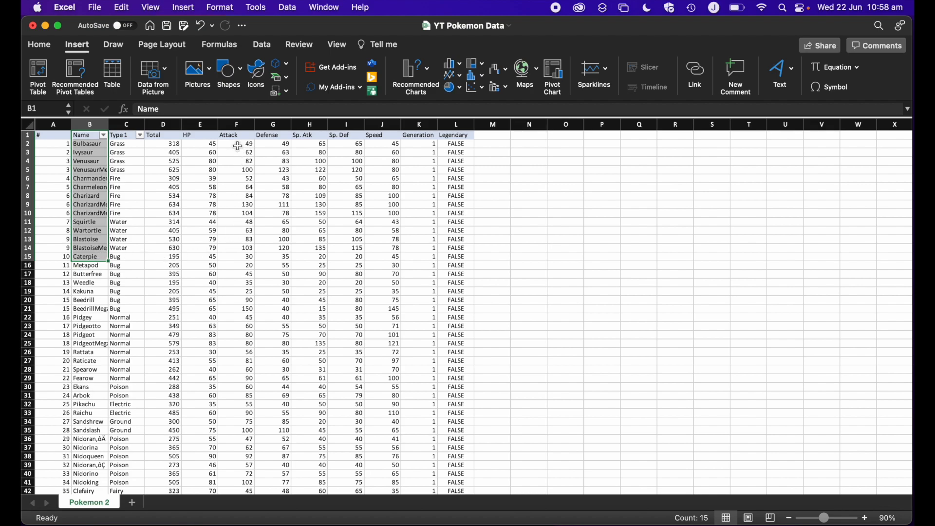
pyautogui.moveTo(238, 134); pyautogui.dragTo(246, 256)
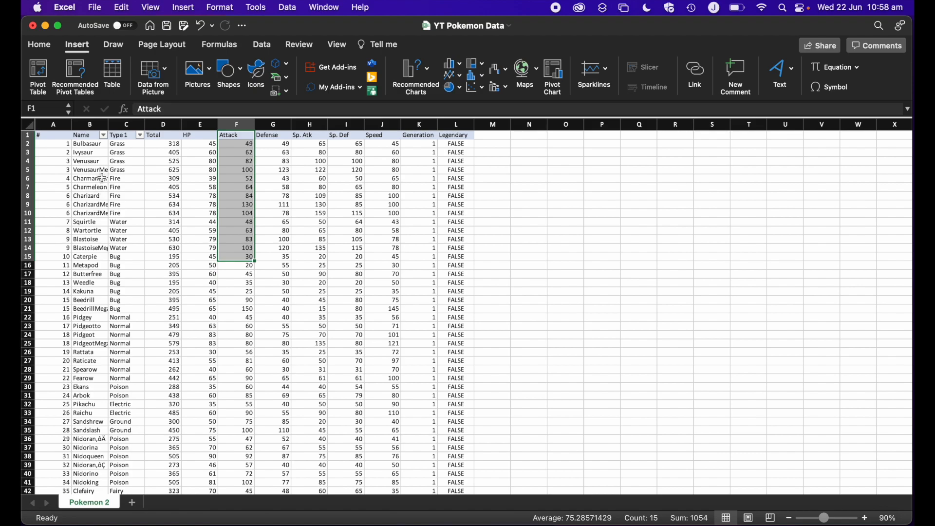
pyautogui.click(93, 135)
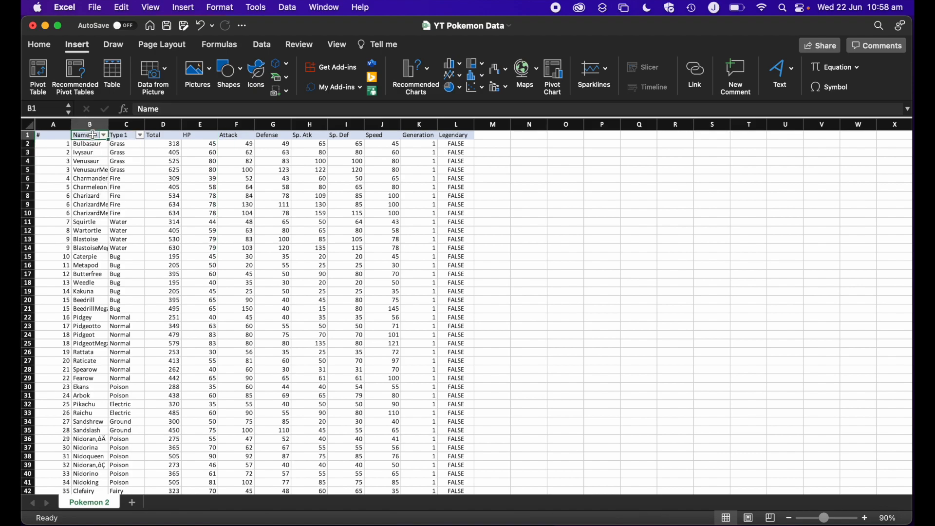
pyautogui.moveTo(93, 135); pyautogui.dragTo(98, 256)
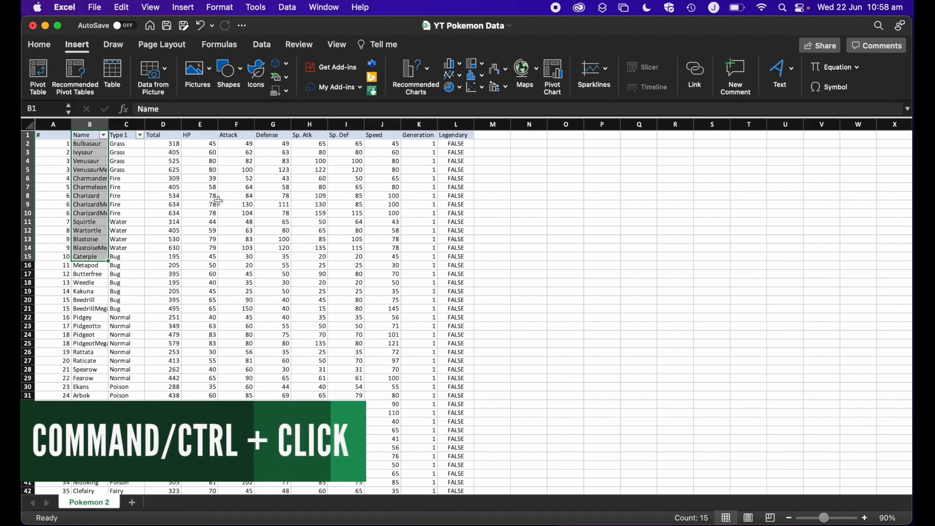
pyautogui.moveTo(236, 135); pyautogui.dragTo(243, 253)
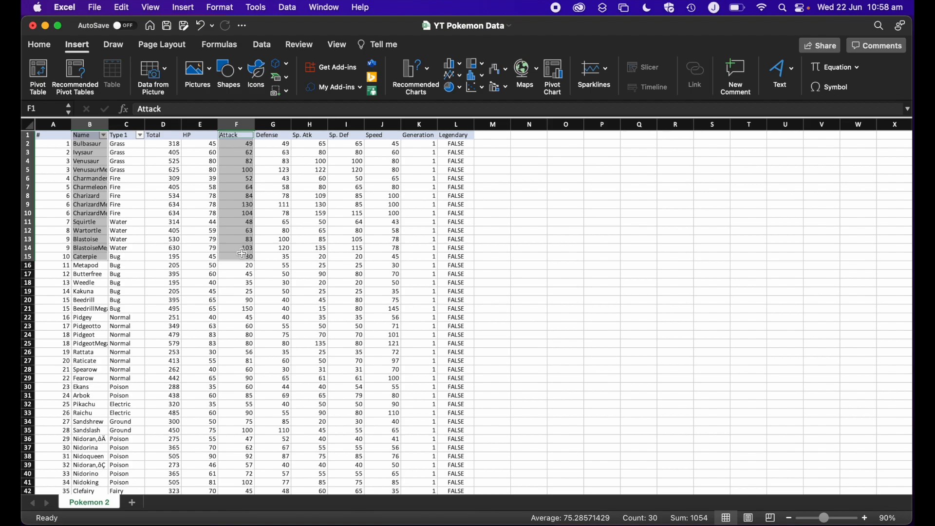
pyautogui.click(122, 248)
# Insert a 2-D clustered column chart from the Name and Attack data in B1:B15 and F1:F15.
pyautogui.moveTo(87, 135); pyautogui.dragTo(89, 257)
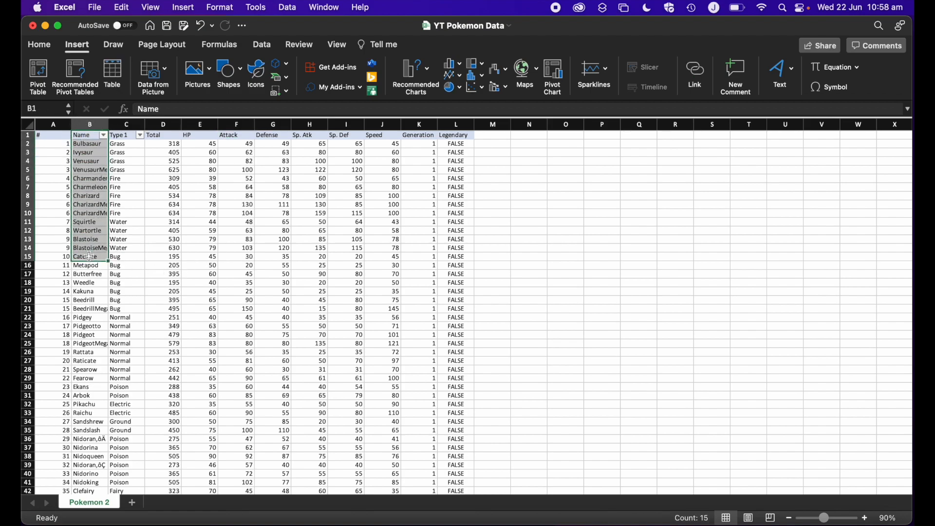
pyautogui.keyDown('super'); pyautogui.click(237, 137); pyautogui.keyUp('super')
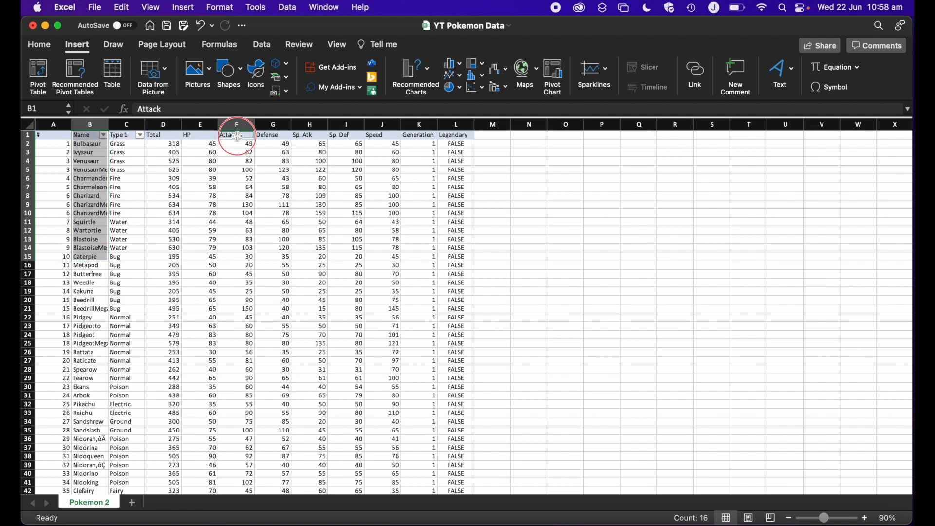
pyautogui.moveTo(237, 136); pyautogui.dragTo(249, 256)
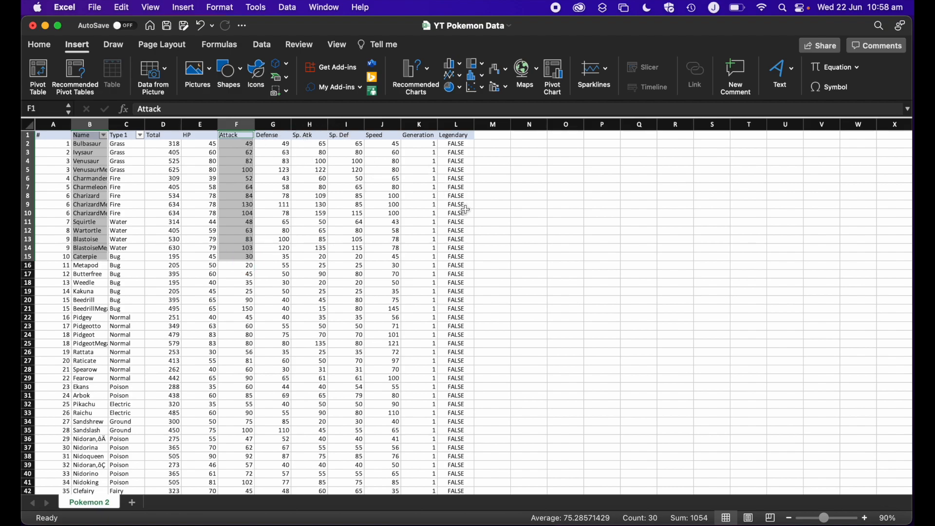
pyautogui.click(40, 45)
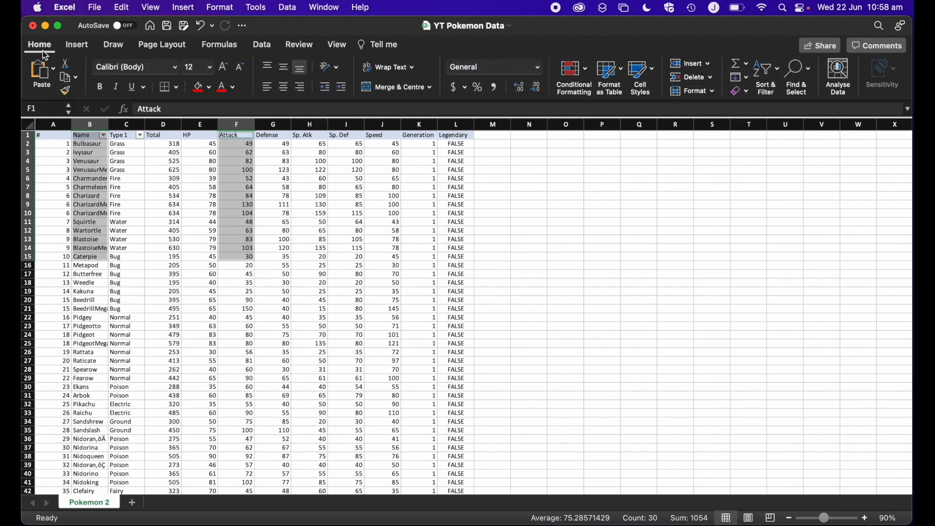
pyautogui.click(79, 45)
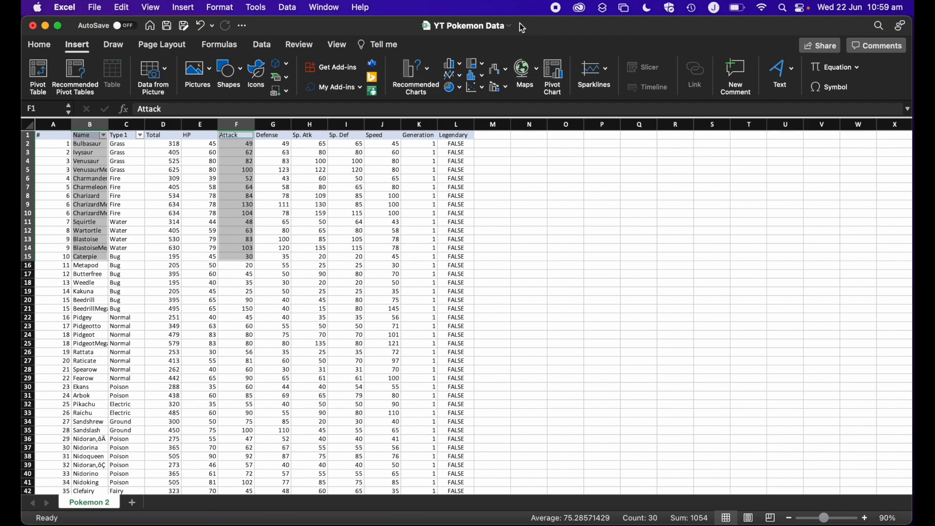
pyautogui.click(454, 69)
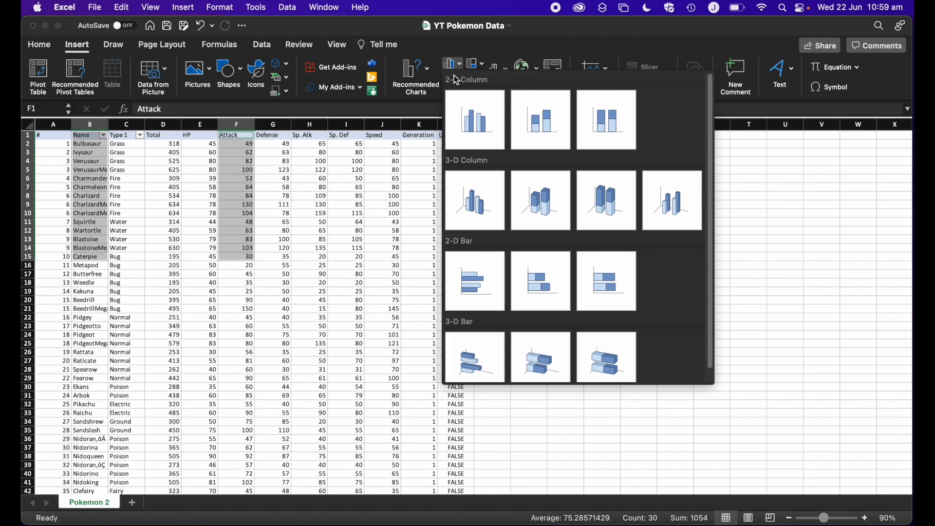
pyautogui.click(471, 113)
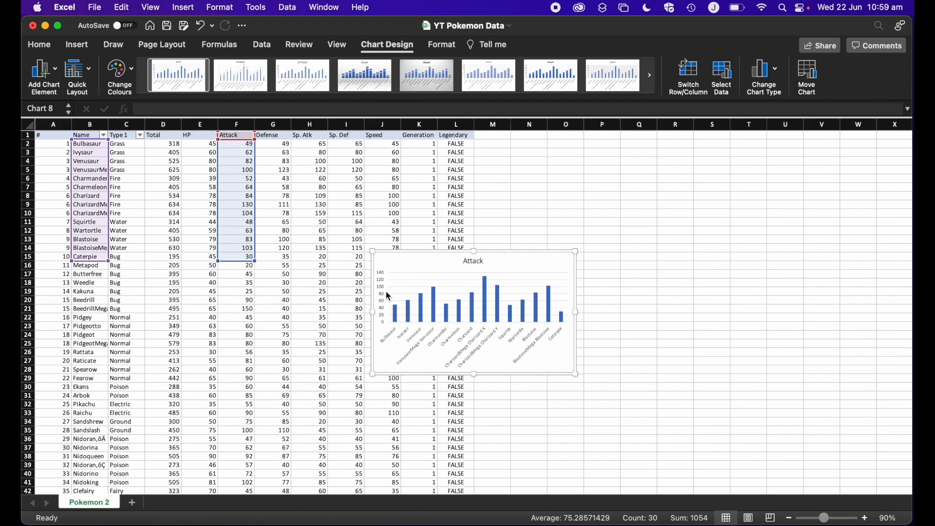
# Move the chart into the empty area beside the Legendary column and title it "Pokemon Attack Stats".
pyautogui.moveTo(416, 256); pyautogui.dragTo(535, 143)
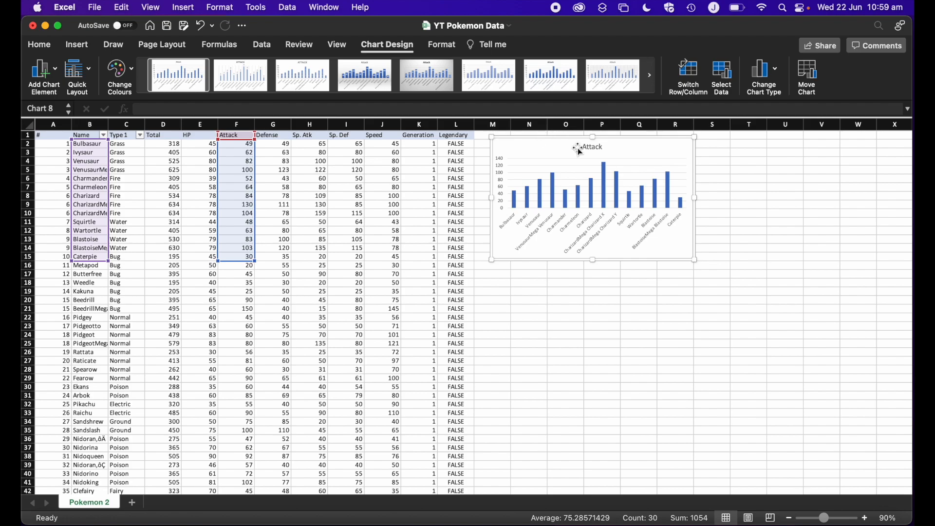
pyautogui.doubleClick(594, 148)
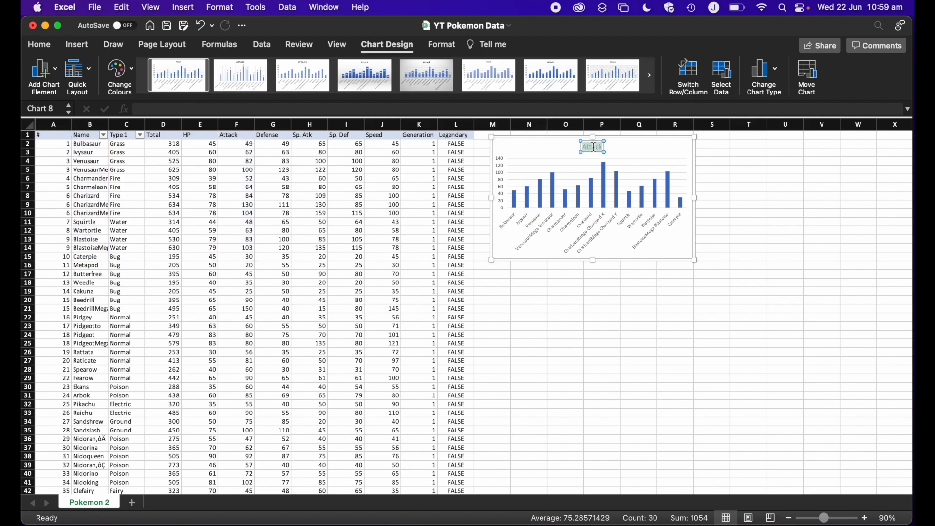
pyautogui.press('BackSpace')
pyautogui.write('Pokemon Attack Stats')
# Enlarge the chart and reposition it beside the data so it spans about columns M to V and rows 2 to 26.
pyautogui.moveTo(649, 141); pyautogui.dragTo(669, 153)
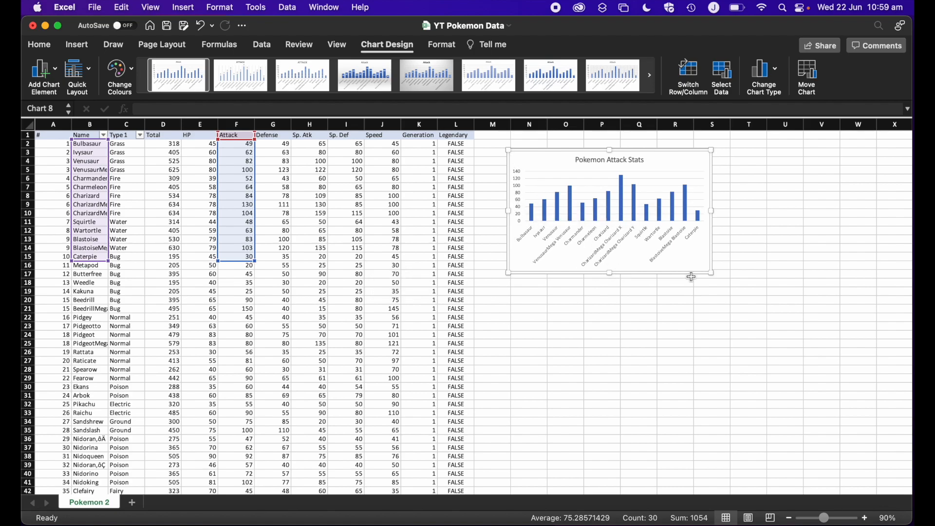
pyautogui.moveTo(713, 273); pyautogui.dragTo(852, 372)
pyautogui.moveTo(711, 151); pyautogui.dragTo(693, 140)
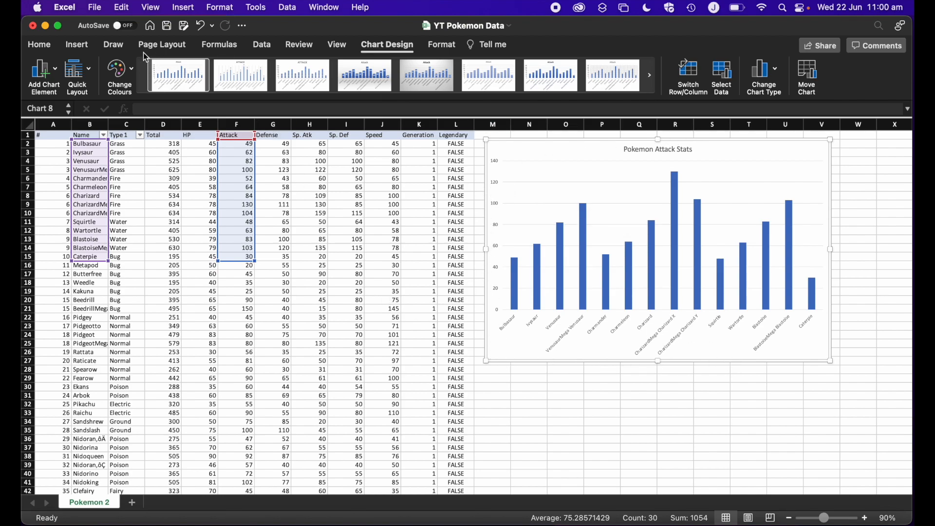
# Add a primary horizontal axis title to the chart and set its text to "Name".
pyautogui.click(385, 45)
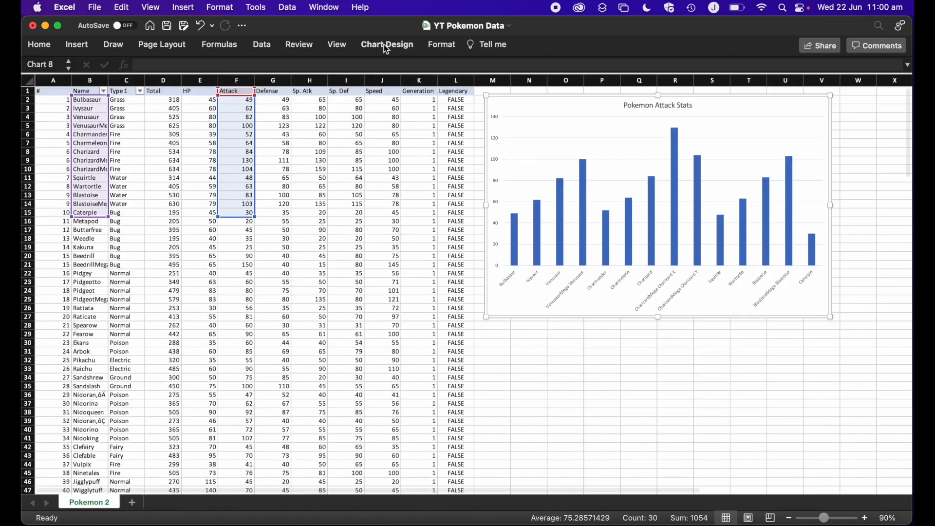
pyautogui.click(383, 45)
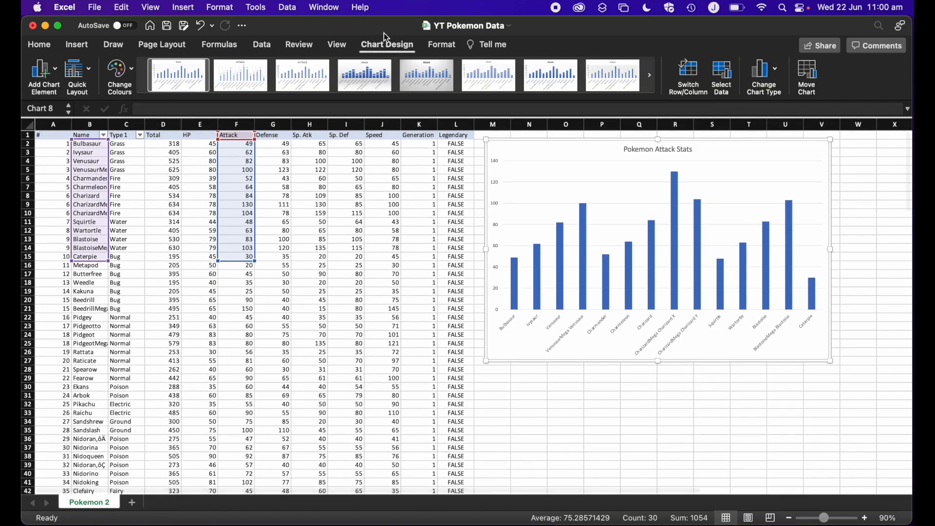
pyautogui.click(52, 69)
pyautogui.moveTo(74, 112)
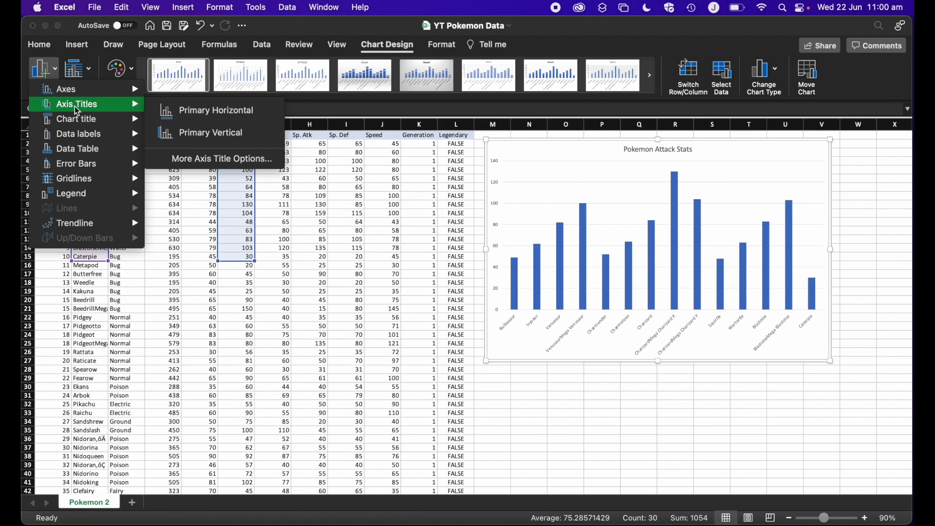
pyautogui.click(202, 112)
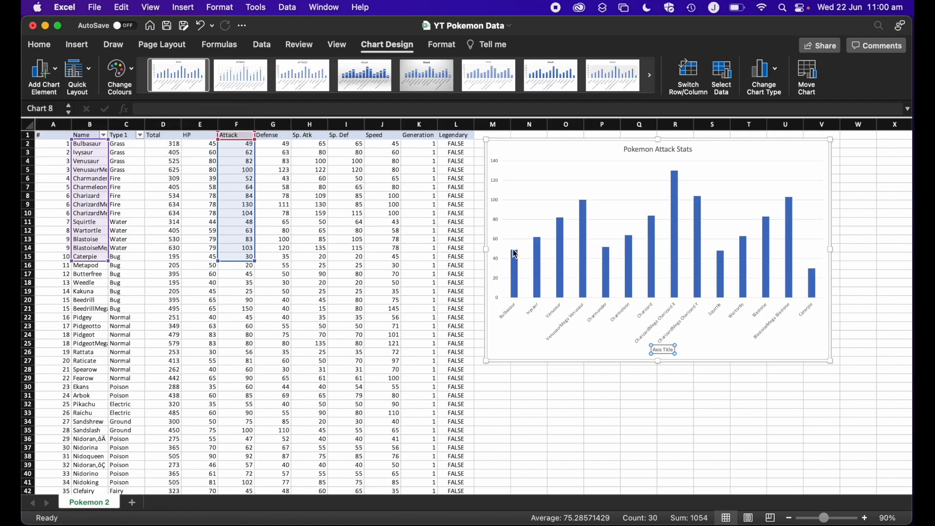
pyautogui.press('Right')
pyautogui.press('Right')
pyautogui.press('Right')
pyautogui.press('Right')
pyautogui.press('Right')
pyautogui.press('Right')
pyautogui.press('Right')
pyautogui.press('Right')
pyautogui.press('Right')
pyautogui.press('Right')
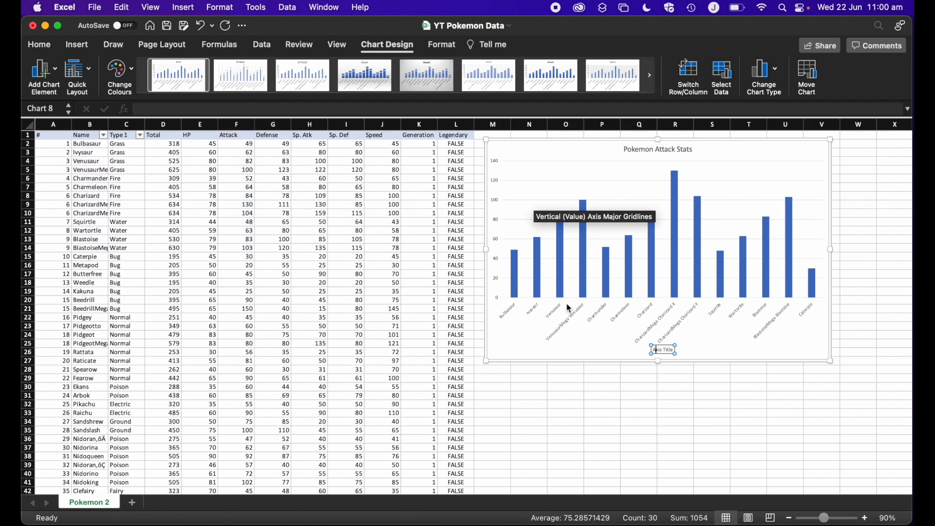
pyautogui.press('BackSpace')
pyautogui.press('BackSpace')
pyautogui.press('BackSpace')
pyautogui.press('BackSpace')
pyautogui.press('BackSpace')
pyautogui.press('BackSpace')
pyautogui.press('BackSpace')
pyautogui.press('BackSpace')
pyautogui.press('BackSpace')
pyautogui.press('BackSpace')
pyautogui.write('Name')
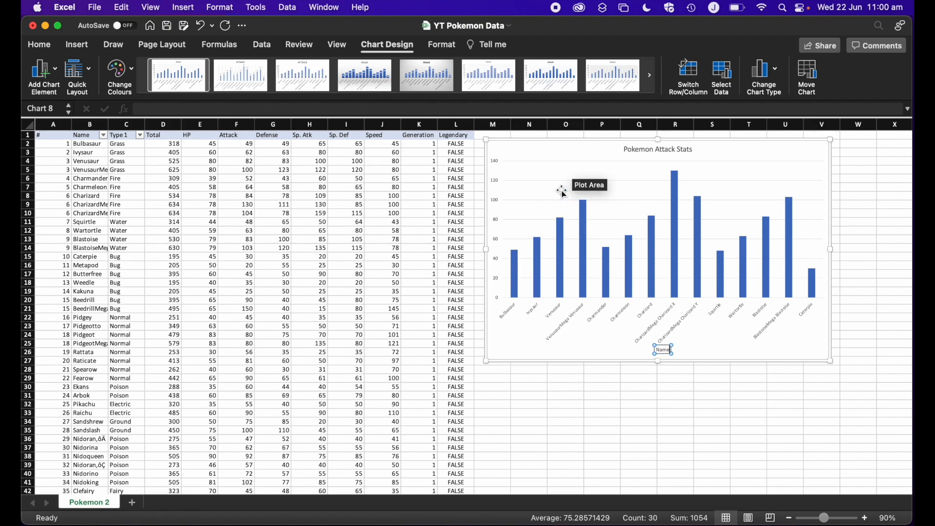
# Add a primary vertical axis title to the chart and set its text to "Attack".
pyautogui.click(53, 68)
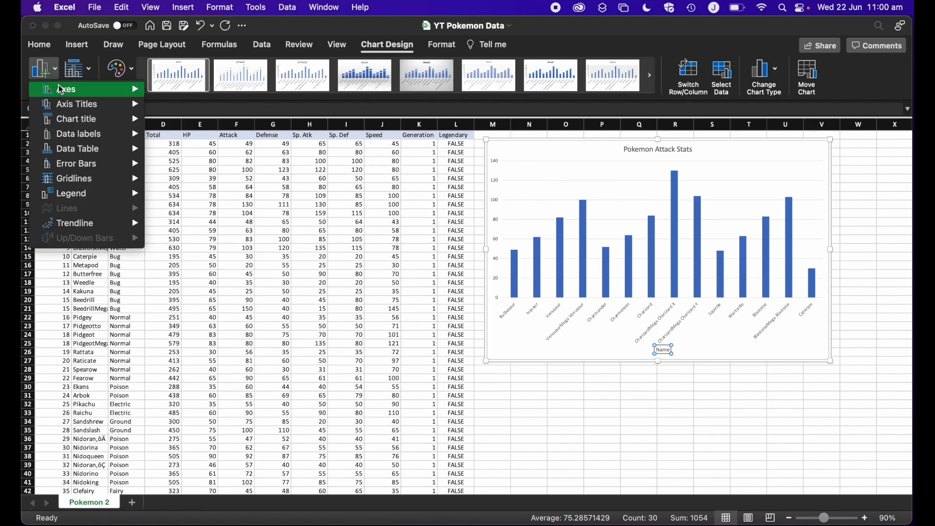
pyautogui.moveTo(88, 104)
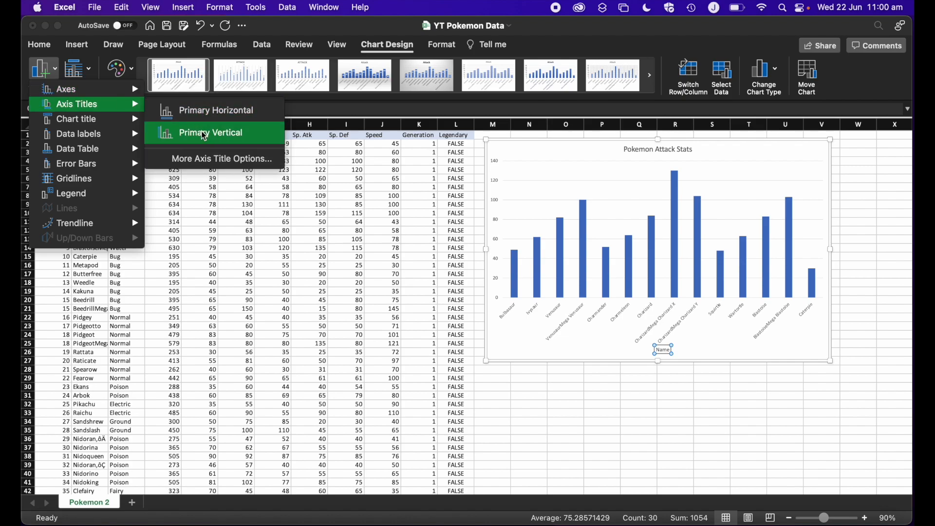
pyautogui.click(205, 135)
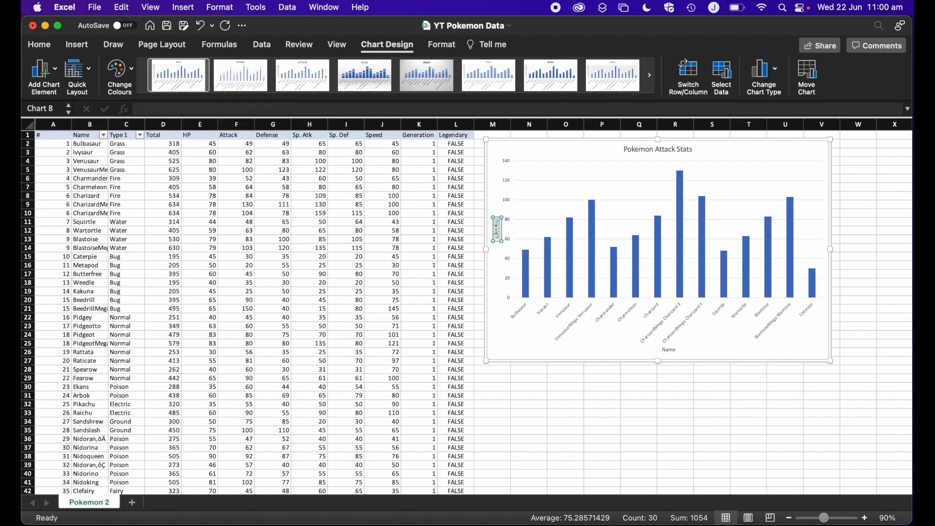
pyautogui.write('Attack')
pyautogui.click(587, 405)
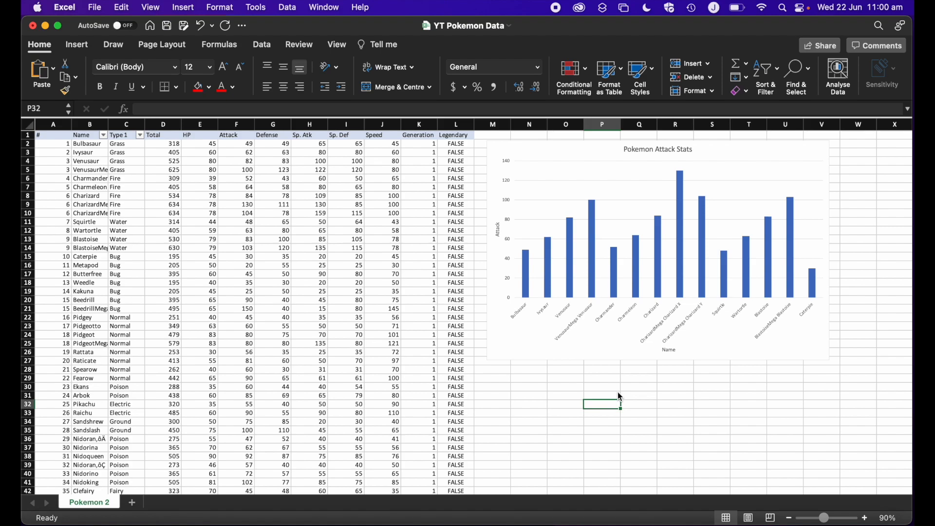
# Shrink the chart slightly from its lower corner nearest the data so it starts at about column N.
pyautogui.click(515, 360)
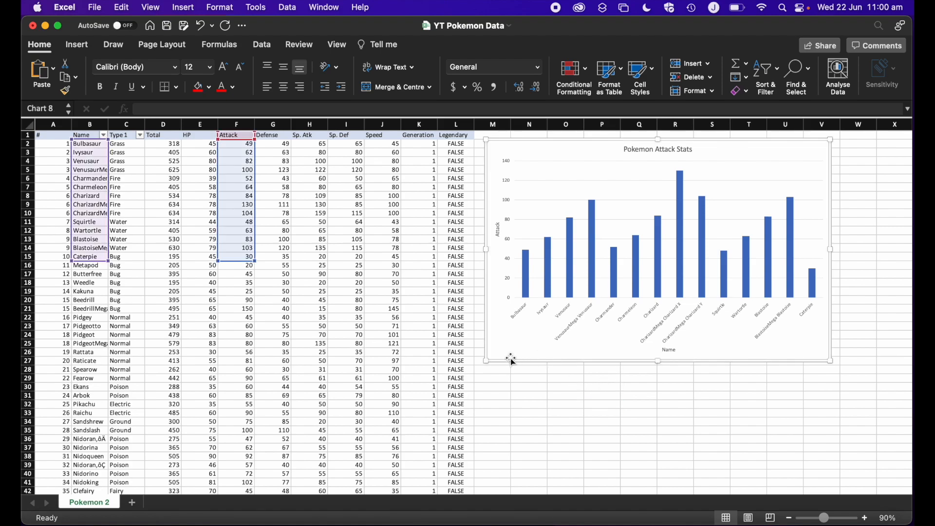
pyautogui.moveTo(486, 361); pyautogui.dragTo(531, 342)
pyautogui.click(521, 400)
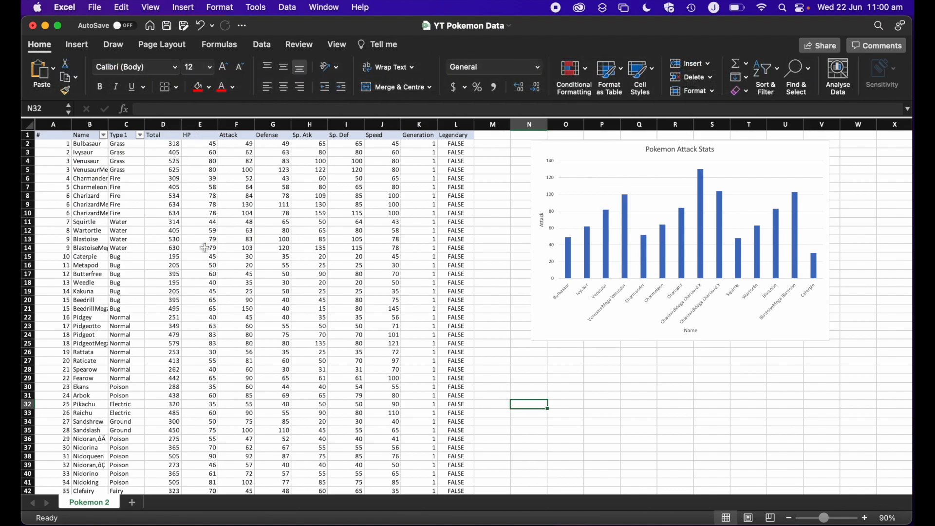
pyautogui.click(88, 137)
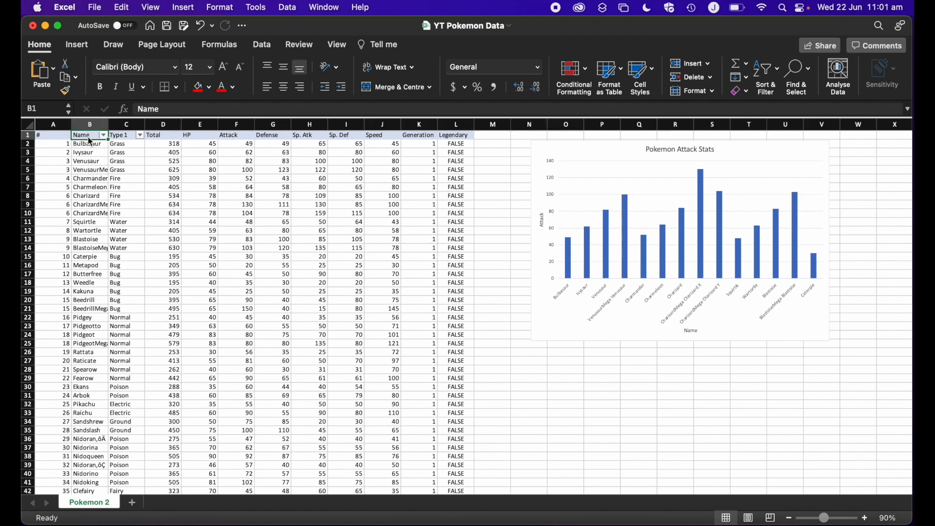
pyautogui.moveTo(88, 137); pyautogui.dragTo(97, 284)
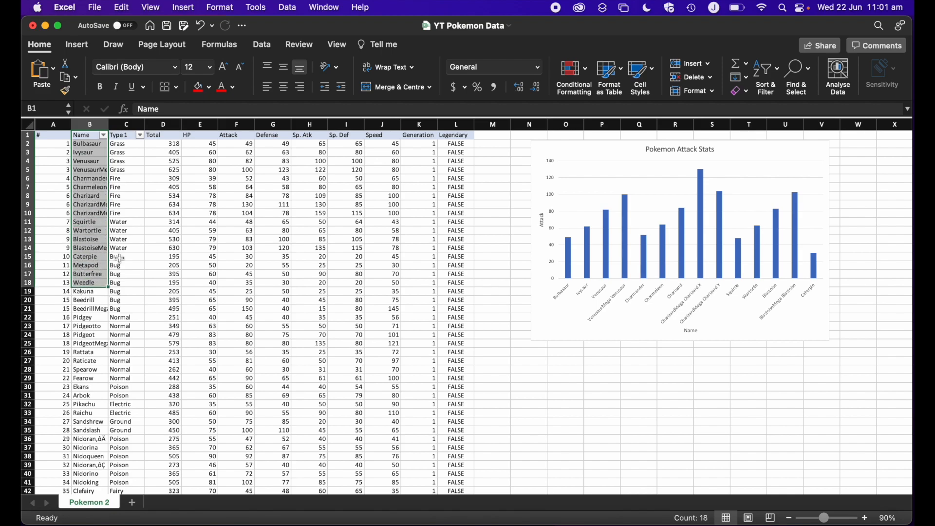
pyautogui.click(136, 246)
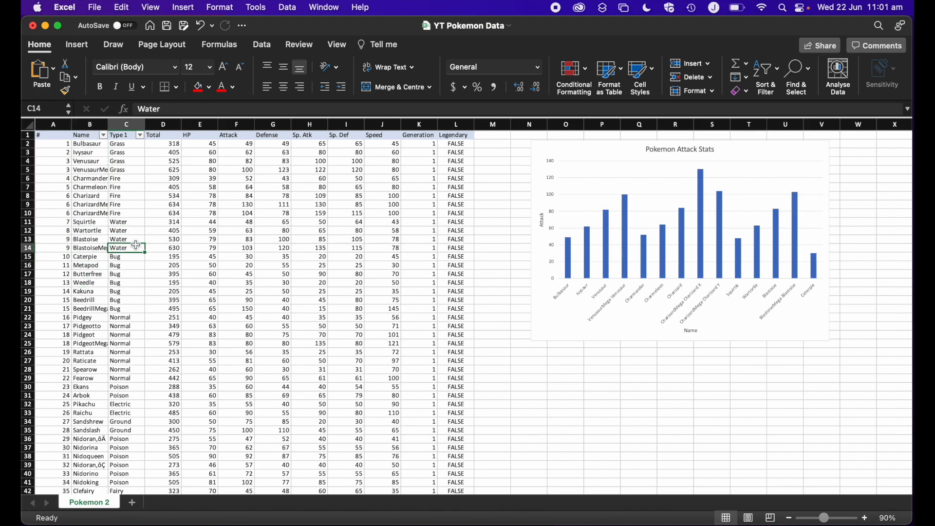
pyautogui.click(89, 123)
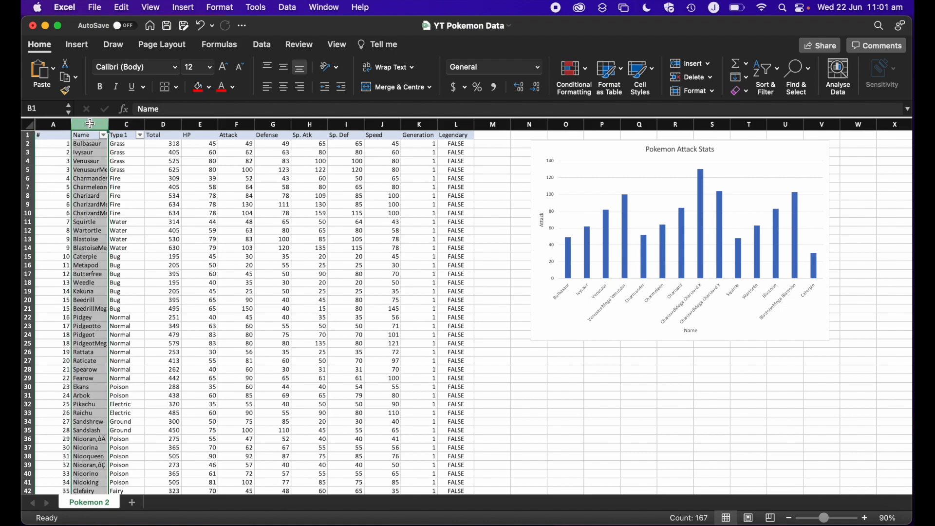
pyautogui.click(90, 144)
# Insert a basic 2-D line chart from the Name and HP columns, using ranges B1:B27 and E1:E27.
pyautogui.moveTo(89, 136); pyautogui.dragTo(91, 363)
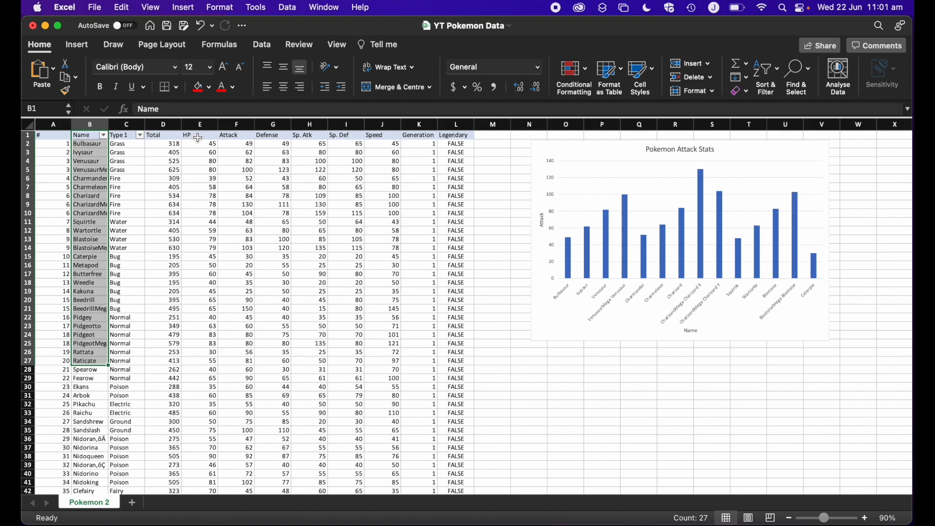
pyautogui.moveTo(197, 137); pyautogui.dragTo(205, 359)
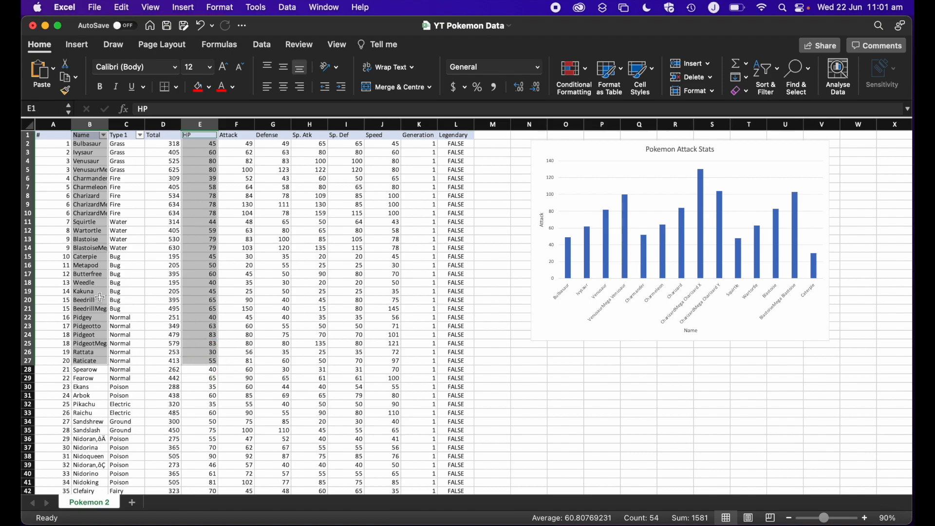
pyautogui.click(77, 45)
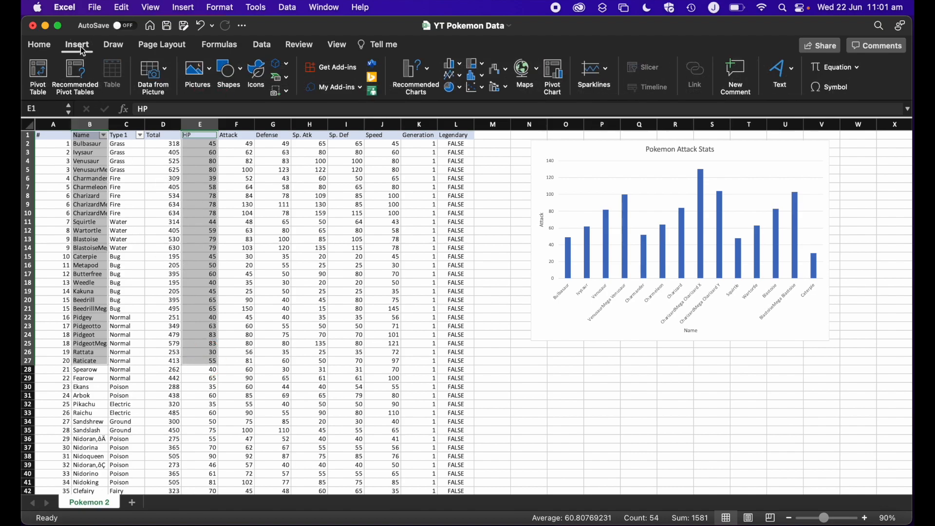
pyautogui.click(453, 76)
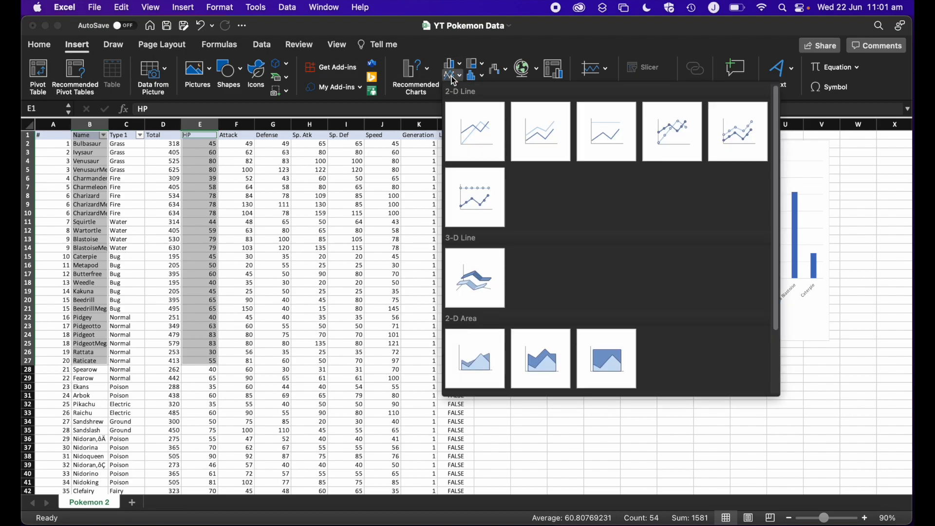
pyautogui.click(481, 142)
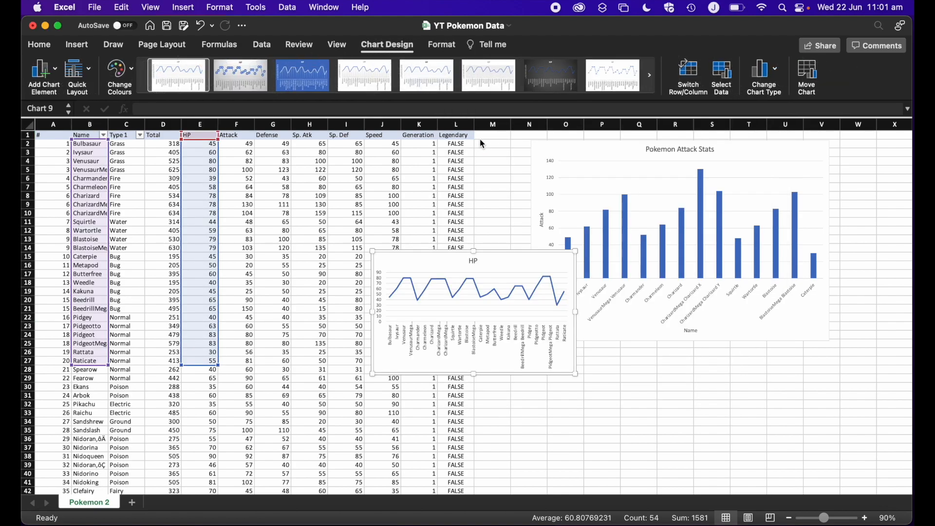
# Enlarge the new line chart and reposition it so it spans about columns K to S and rows 9 to 31.
pyautogui.moveTo(576, 375); pyautogui.dragTo(652, 441)
pyautogui.moveTo(539, 250); pyautogui.dragTo(582, 214)
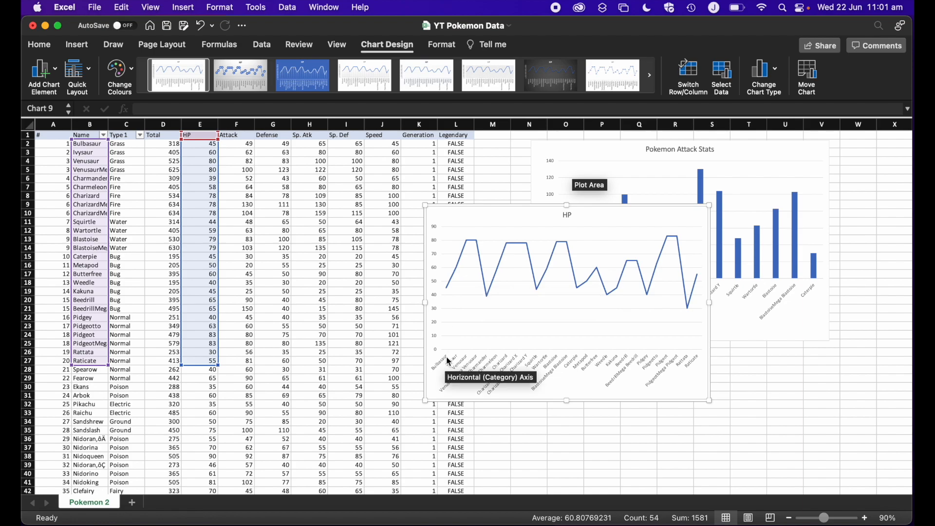
pyautogui.moveTo(449, 288)
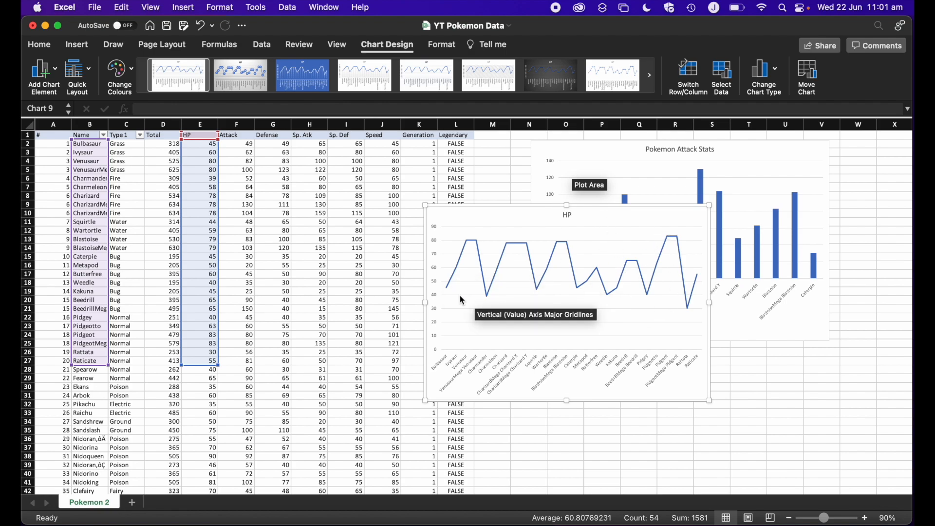
# Change the line chart's title to "Pokemon HP" and close the title formatting options.
pyautogui.doubleClick(568, 215)
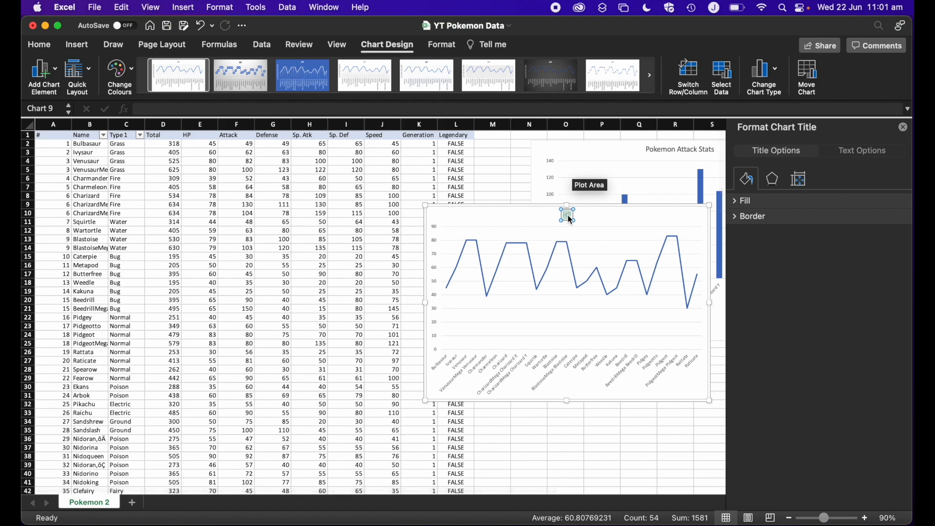
pyautogui.write('P')
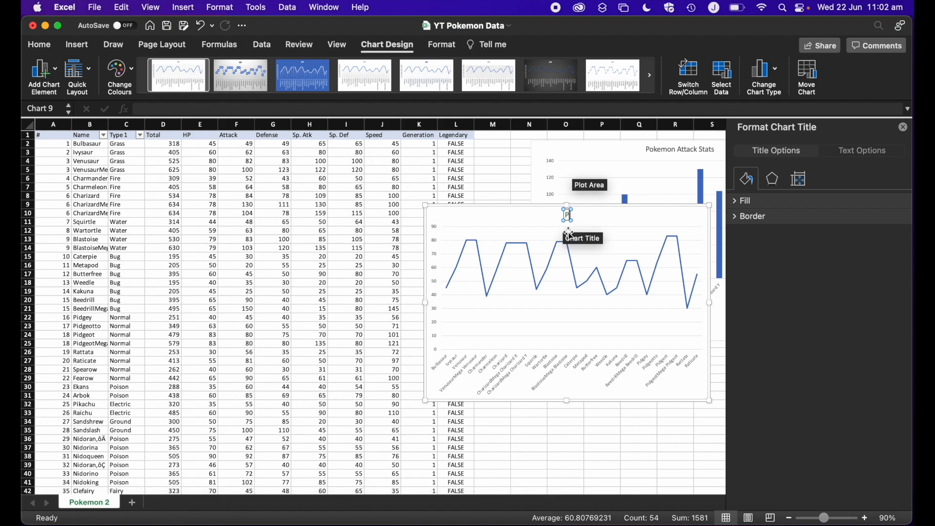
pyautogui.write('okemon HP')
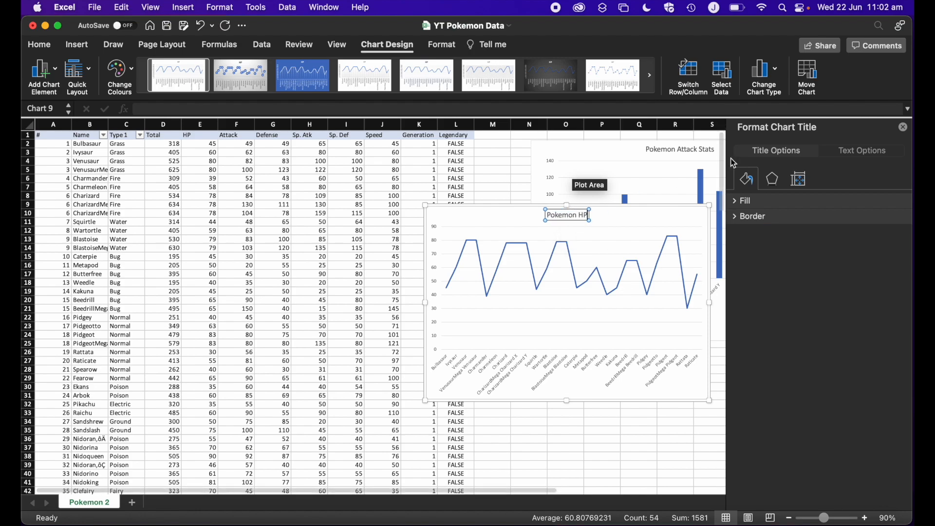
pyautogui.click(904, 128)
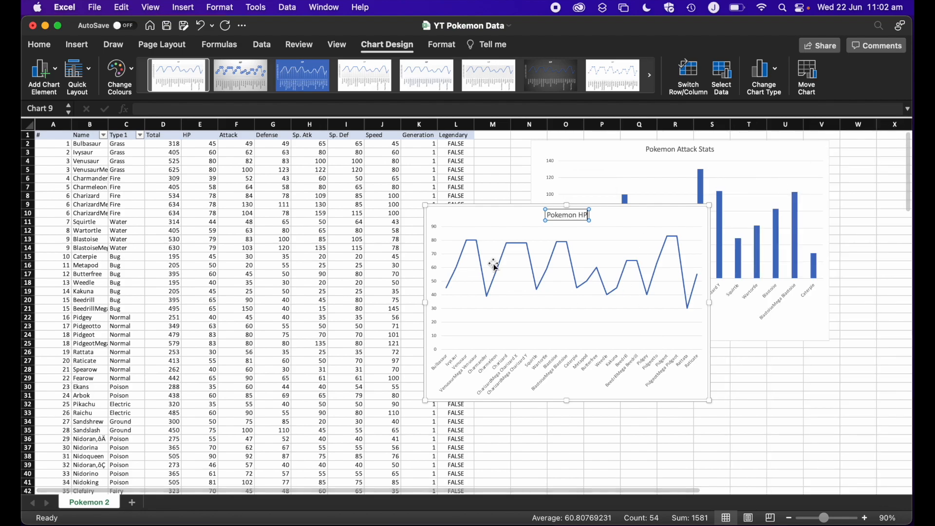
# Add a primary horizontal axis title to the line chart and set its text to "Name".
pyautogui.click(446, 211)
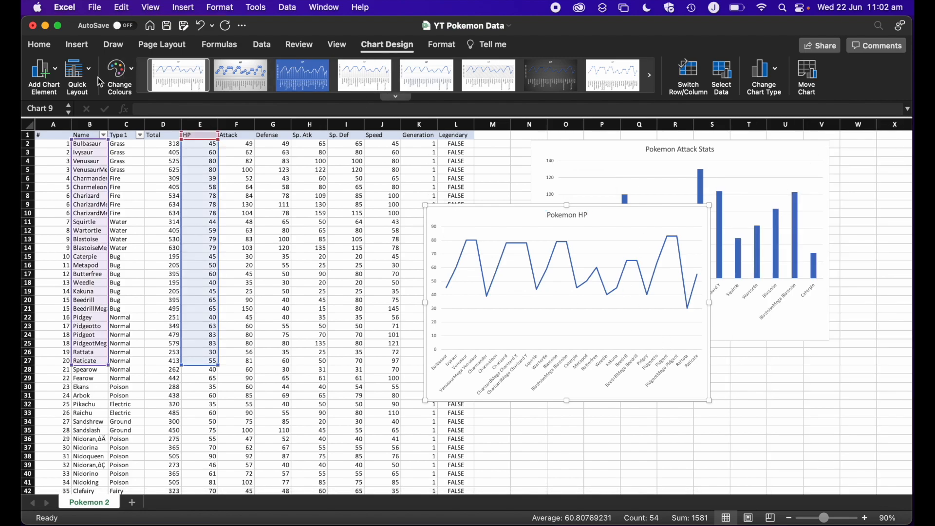
pyautogui.click(43, 70)
pyautogui.moveTo(58, 104)
pyautogui.click(190, 111)
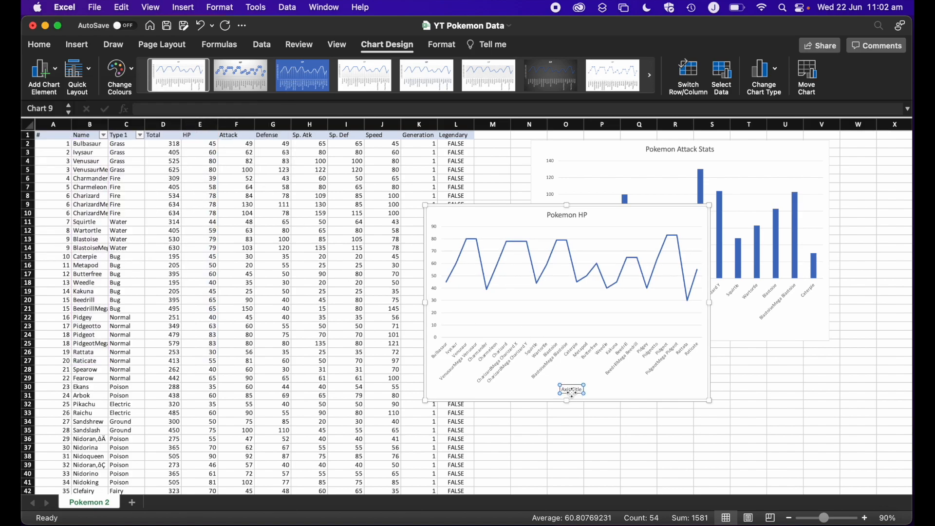
pyautogui.click(569, 390)
pyautogui.doubleClick(573, 388)
pyautogui.write('Name')
pyautogui.click(46, 45)
pyautogui.click(44, 46)
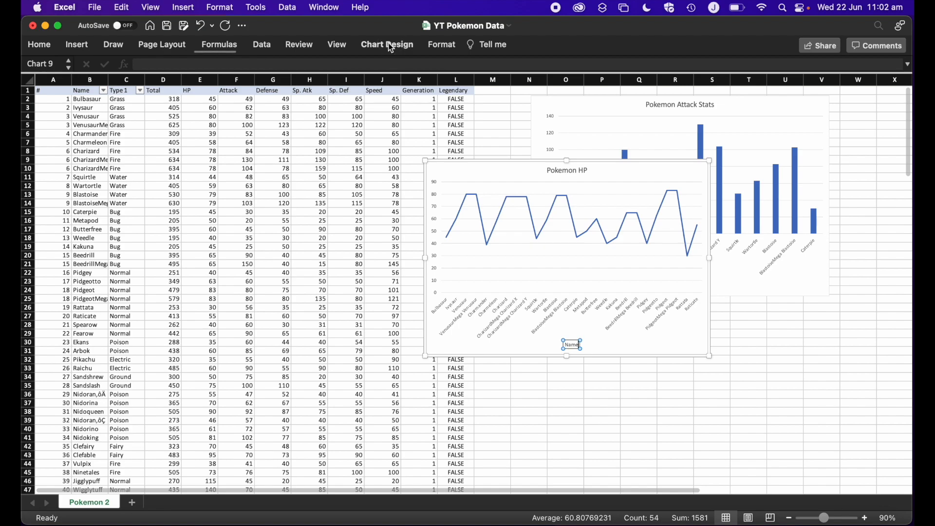
# Add a primary vertical axis title to the line chart and set its text to "HP".
pyautogui.click(391, 45)
pyautogui.click(43, 69)
pyautogui.moveTo(87, 104)
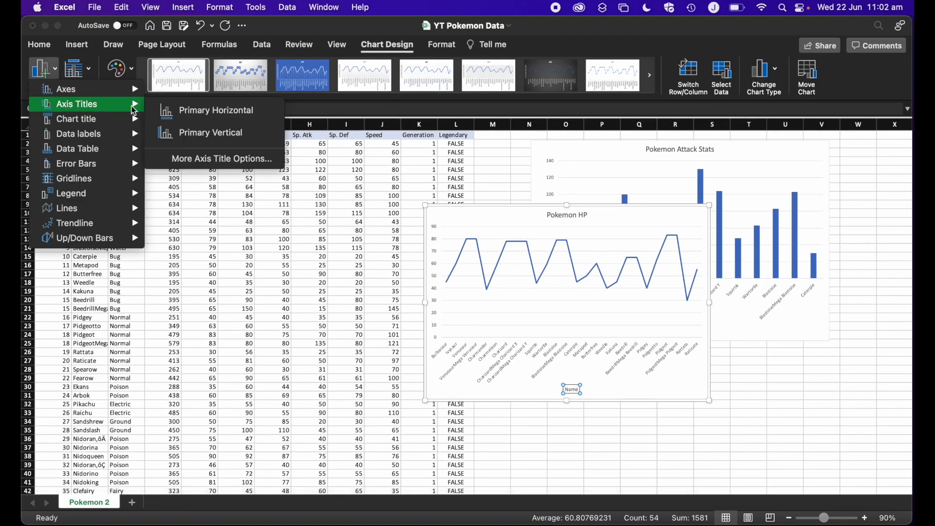
pyautogui.click(194, 133)
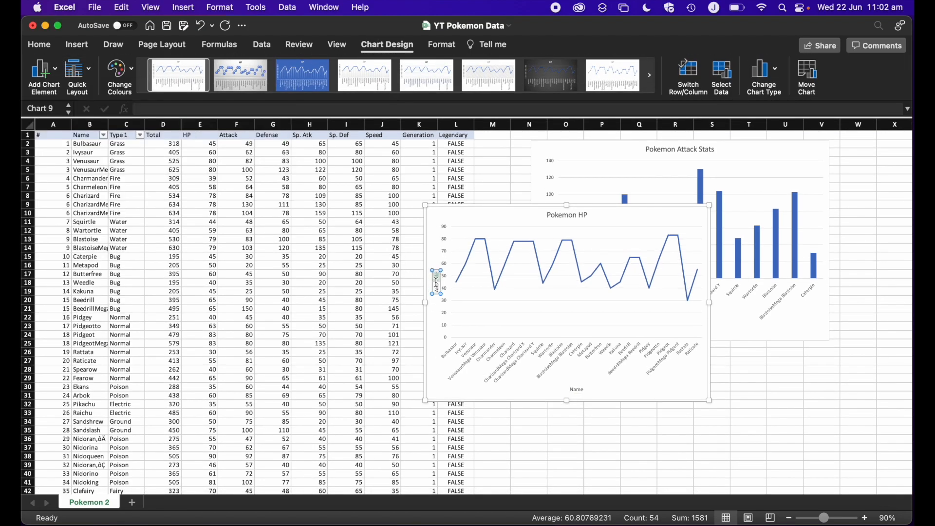
pyautogui.write('HP')
# Move the line chart over the data table, clear of the column chart, spanning about columns F to N and rows 10 to 32.
pyautogui.click(784, 435)
pyautogui.moveTo(618, 218); pyautogui.dragTo(438, 224)
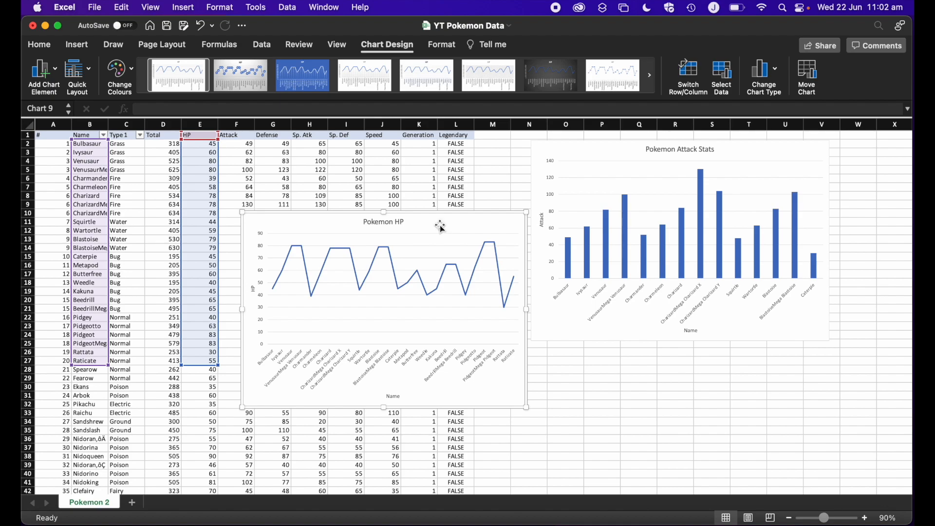
pyautogui.click(39, 45)
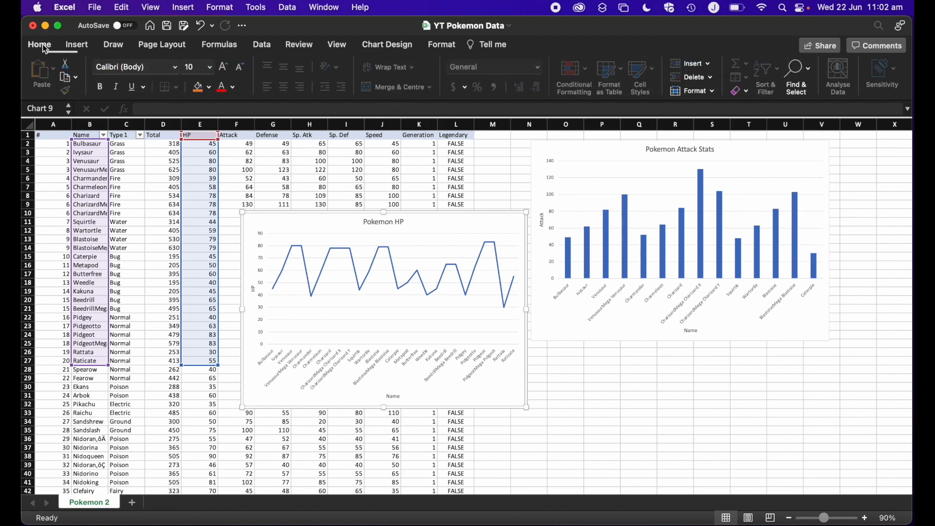
pyautogui.click(77, 45)
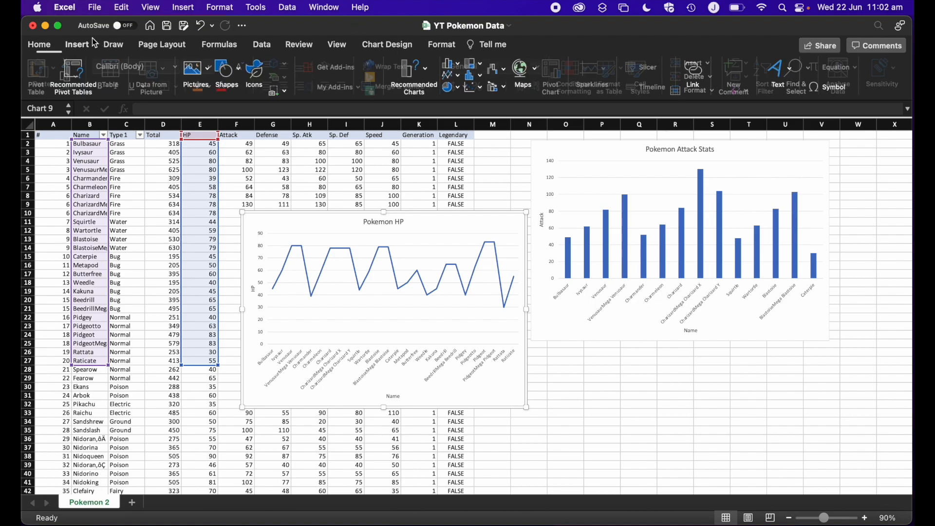